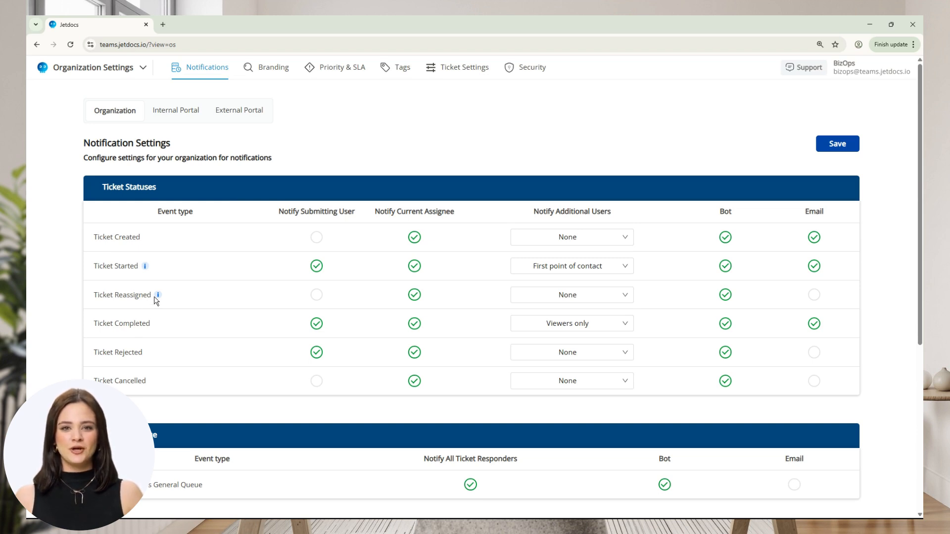
Examine the organization's notification settings, including the Notify Additional Users options for the Ticket Completed and Ticket Created events
mouse_move(158, 300)
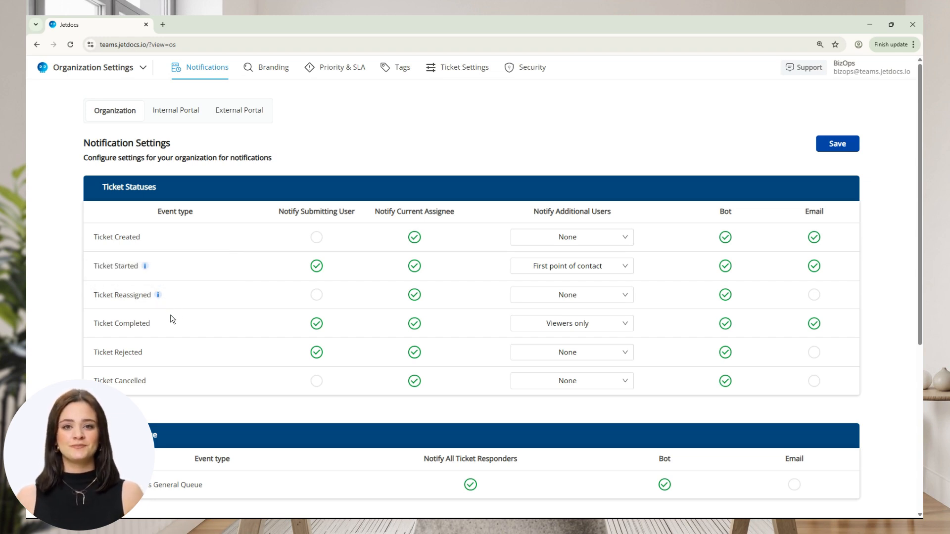
scroll(171, 322, "down", 4)
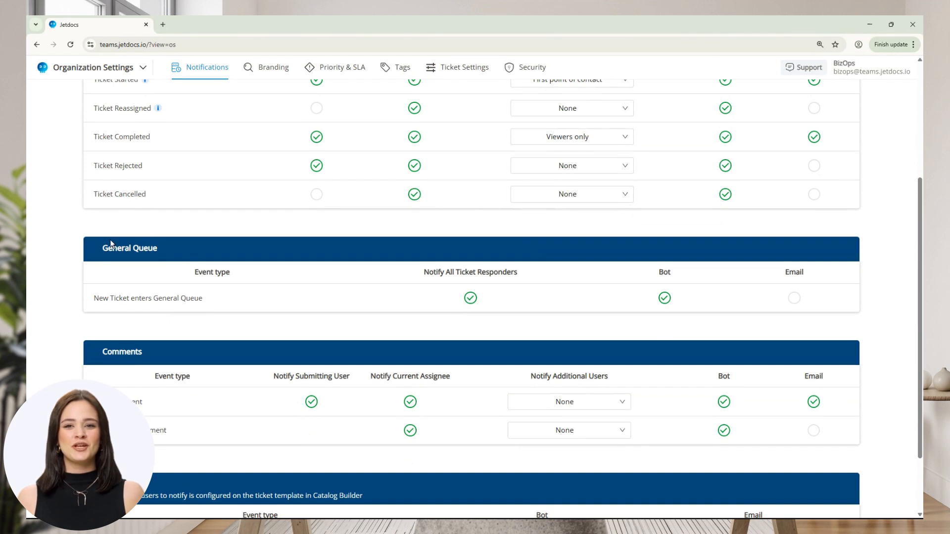
scroll(131, 252, "down", 2)
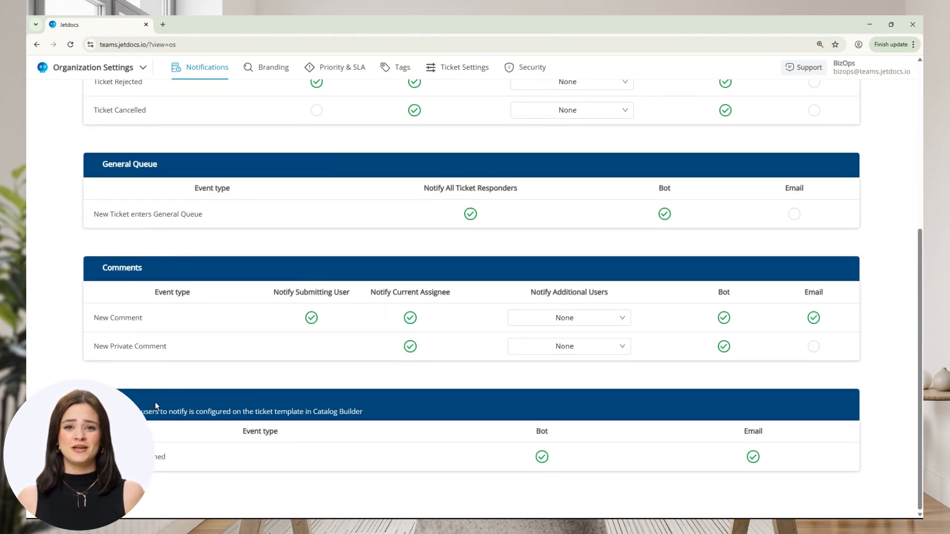
scroll(154, 398, "up", 6)
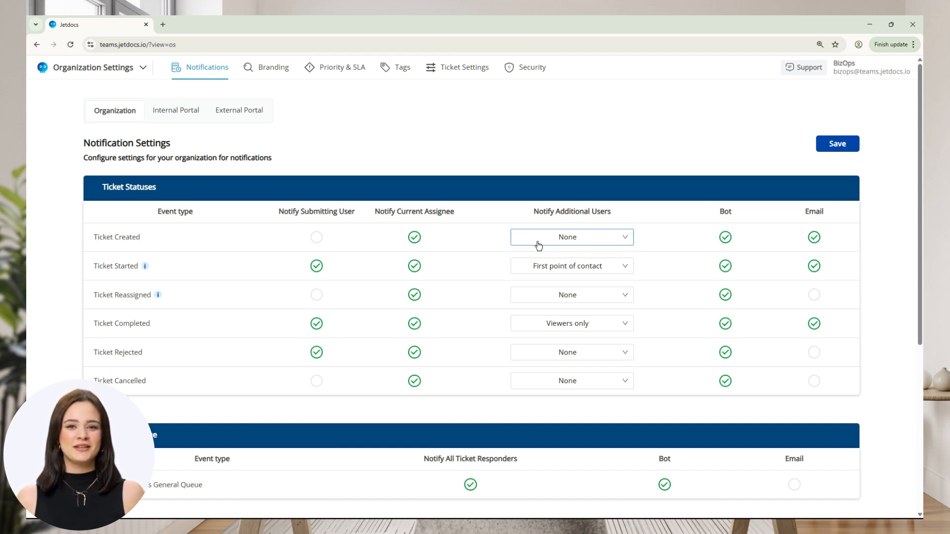
left_click(576, 323)
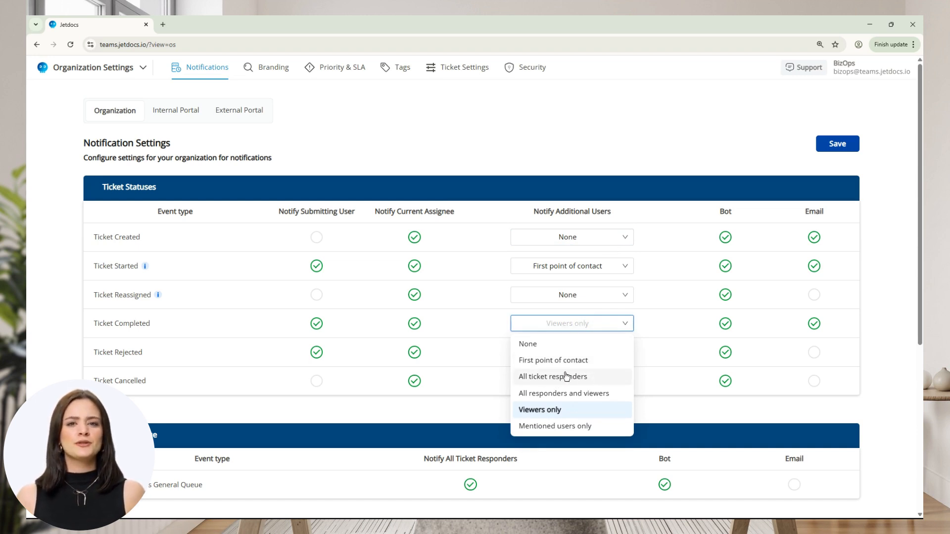
left_click(569, 237)
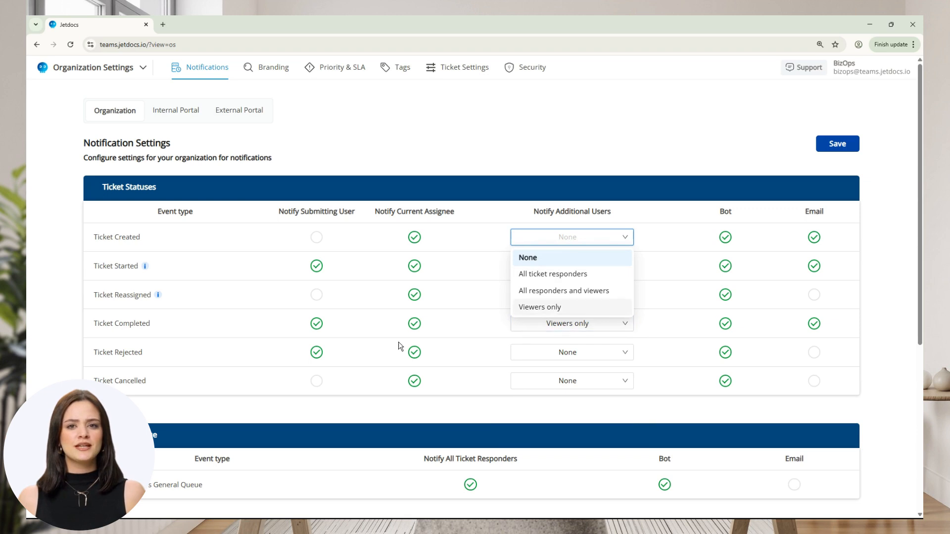
left_click(577, 331)
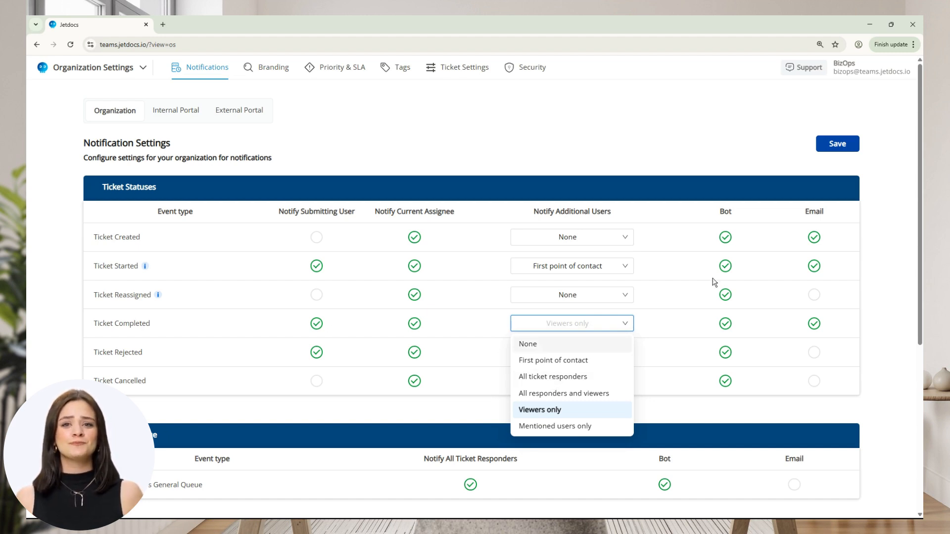
left_click(750, 238)
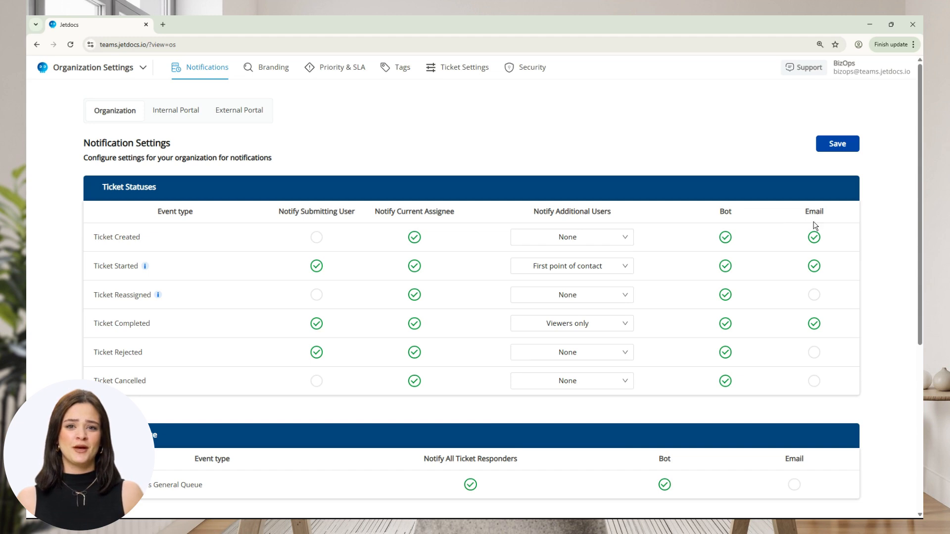
scroll(559, 399, "down", 3)
scroll(528, 394, "down", 1)
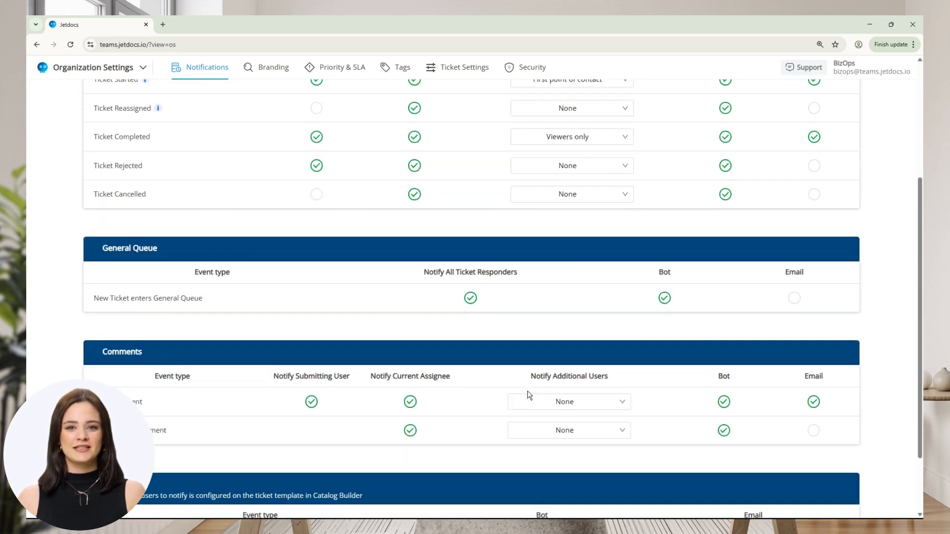
scroll(528, 394, "down", 1)
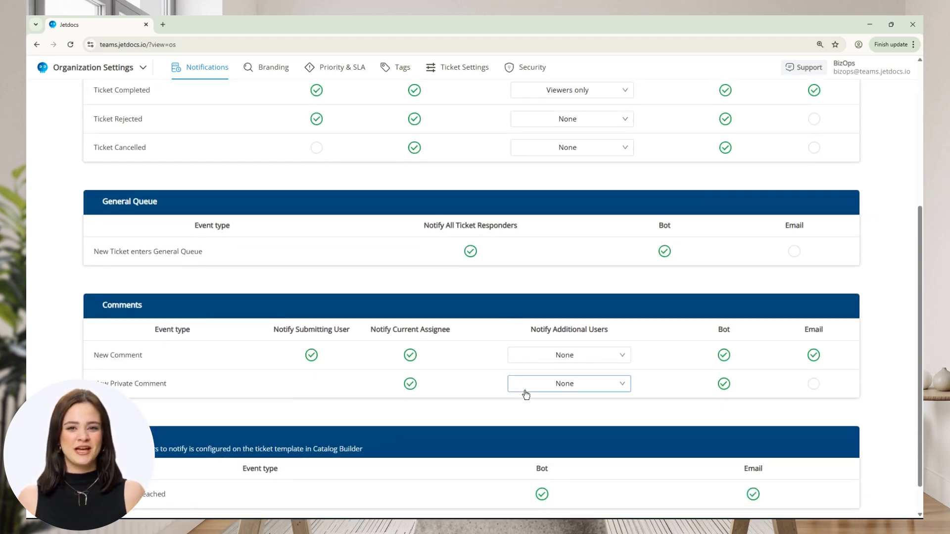
scroll(346, 306, "up", 5)
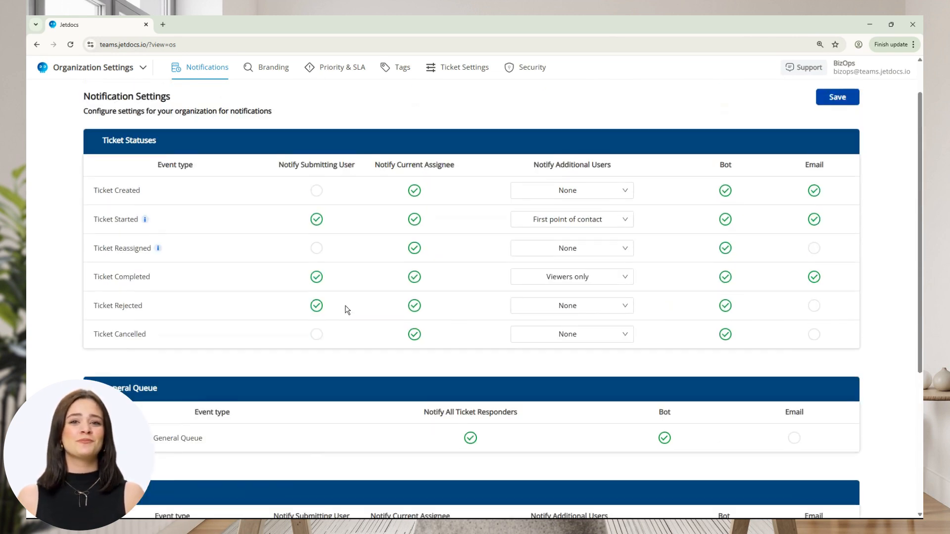
In the Ticket Portal's Catalog Builder, open the Vendor management template's notification settings in edit mode
left_click(124, 72)
left_click(132, 155)
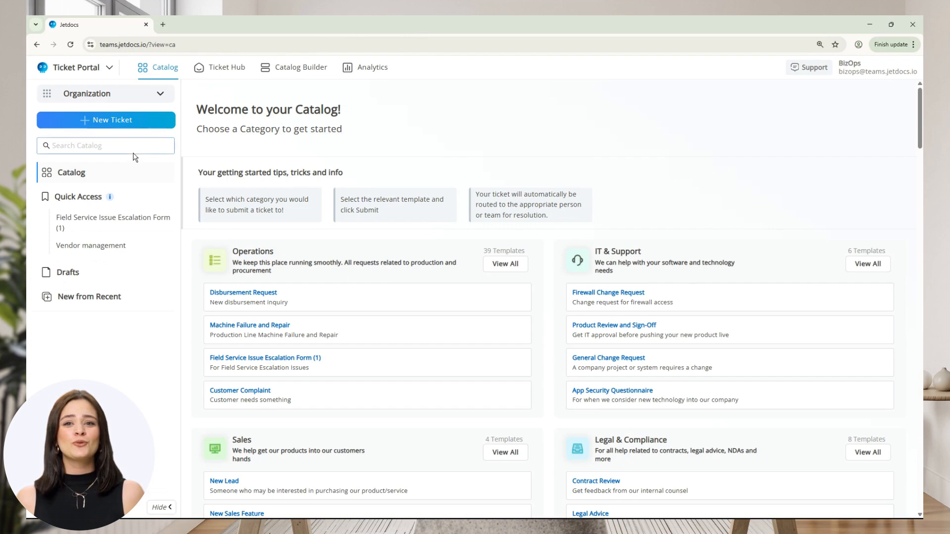
left_click(294, 75)
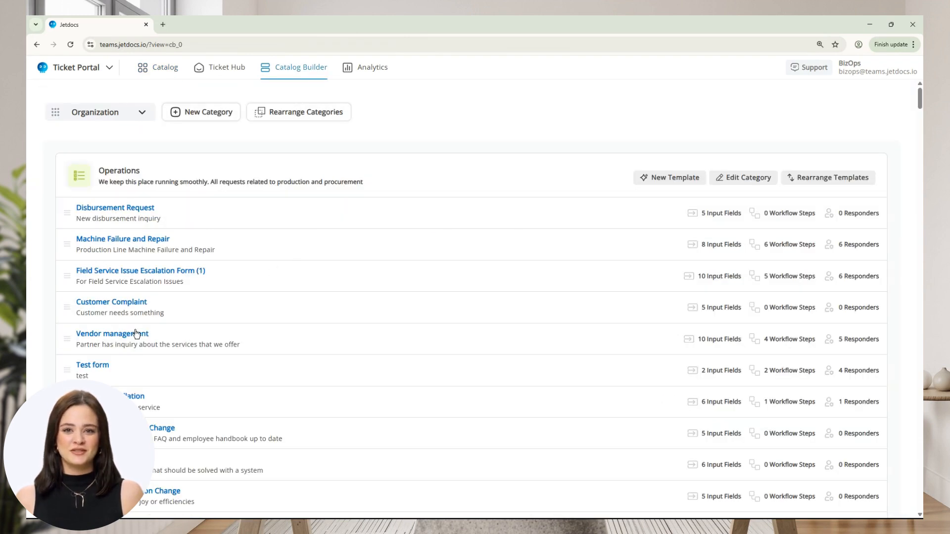
left_click(97, 335)
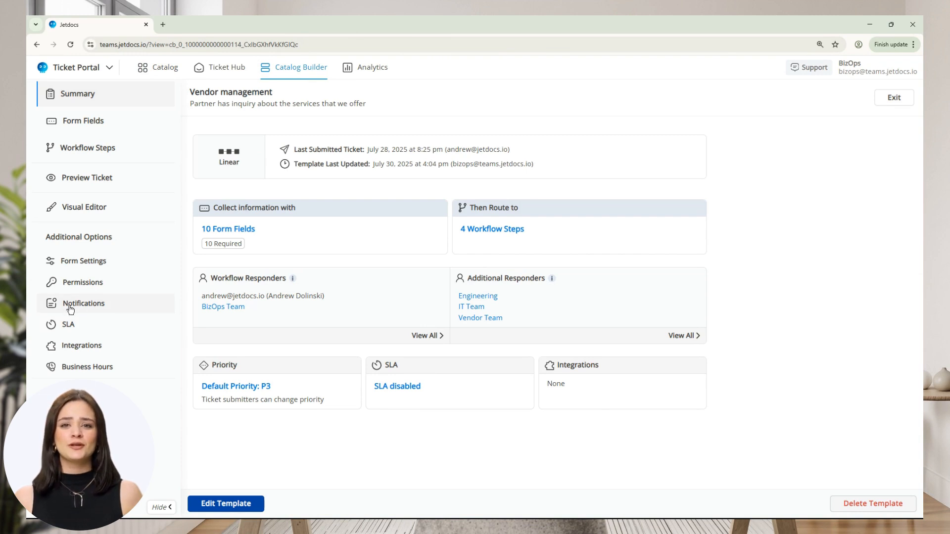
left_click(102, 307)
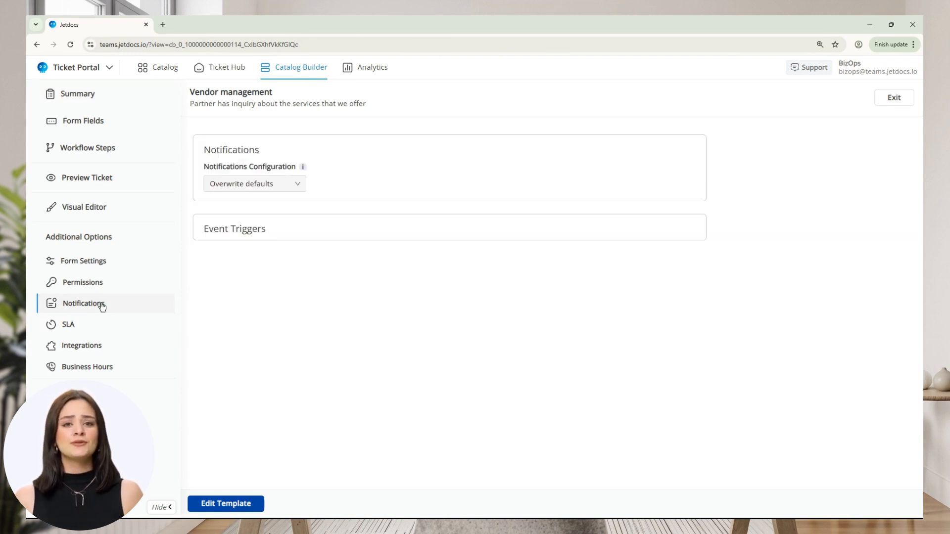
left_click(230, 503)
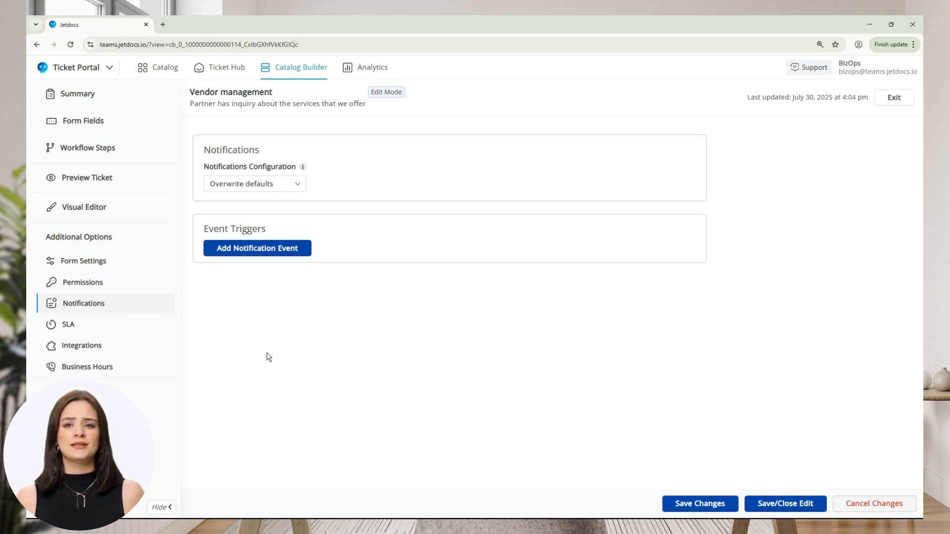
Set the template's notifications configuration to Use workspace defaults, and switch it to Extend defaults
left_click(295, 185)
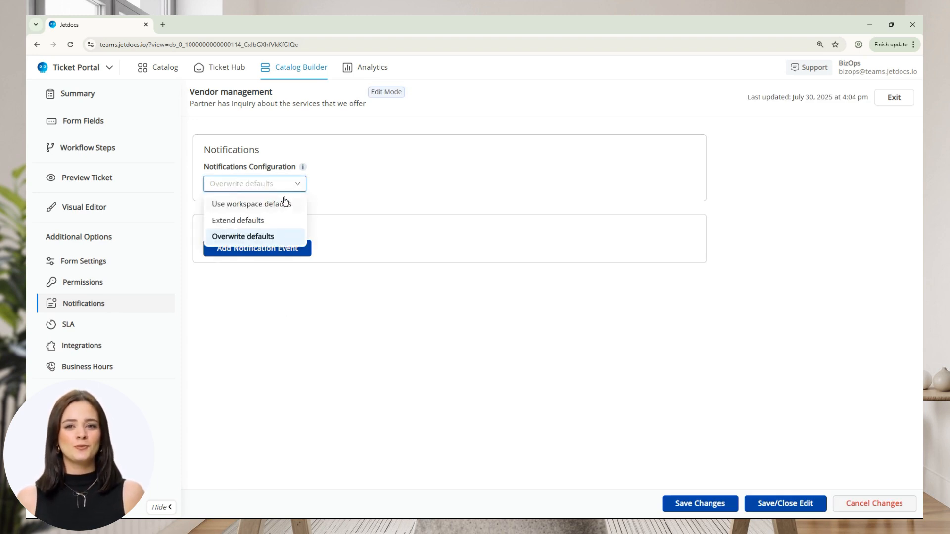
left_click(285, 202)
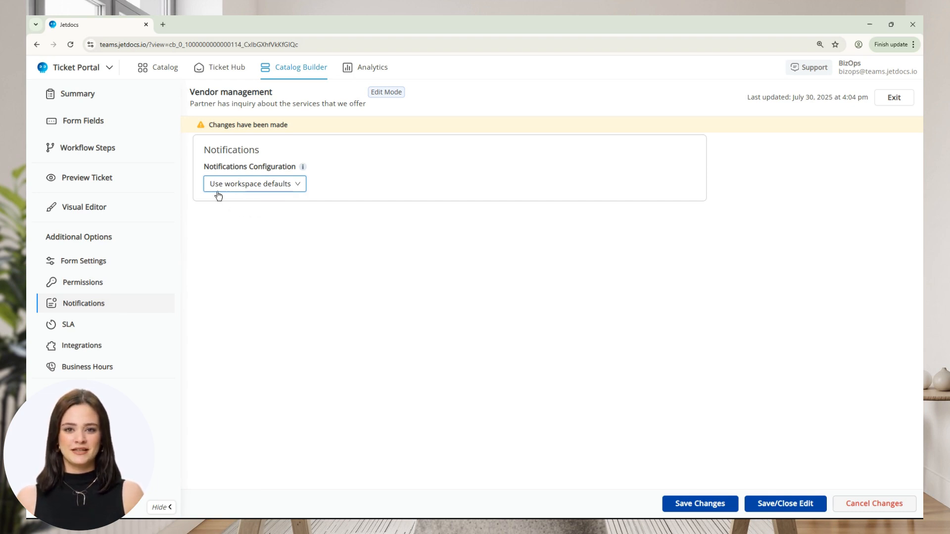
left_click(283, 187)
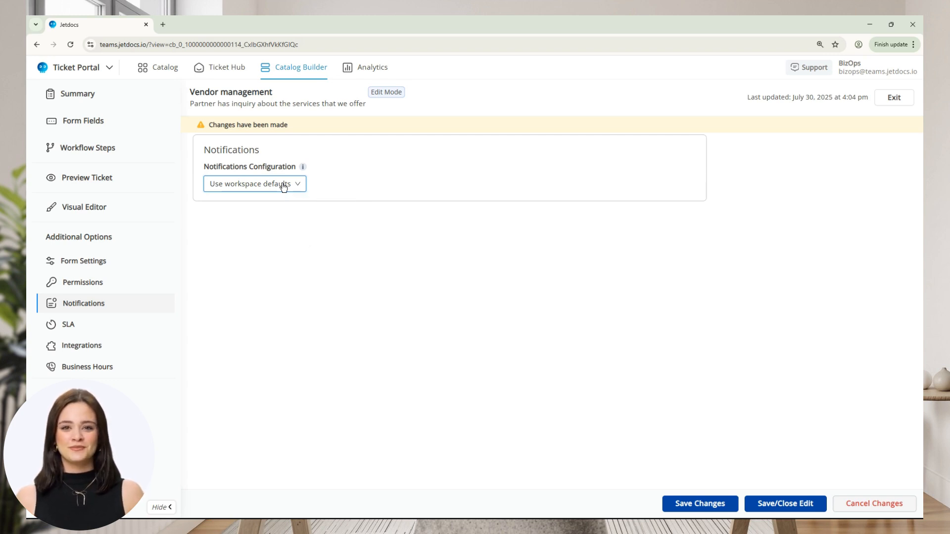
left_click(288, 220)
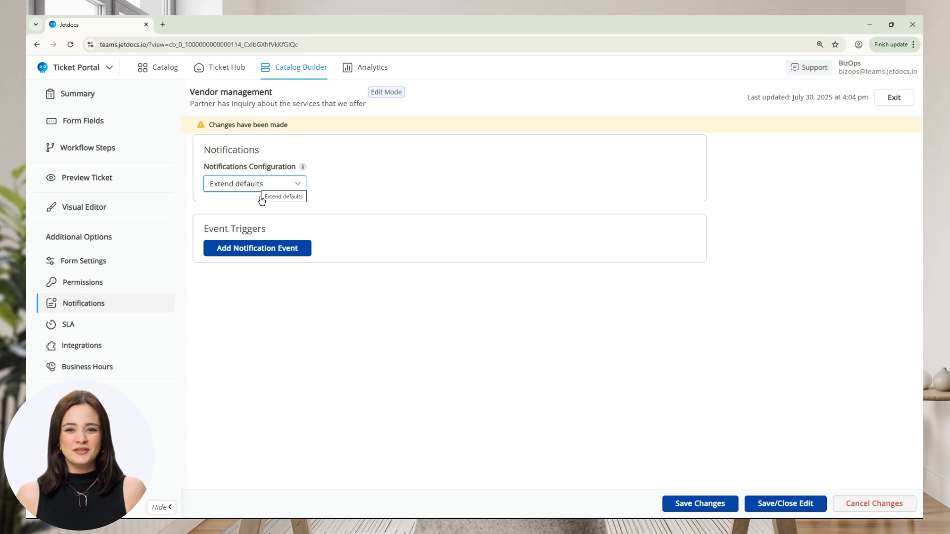
Add a Ticket Completed notification event and set its notification channel to Email Only
left_click(282, 248)
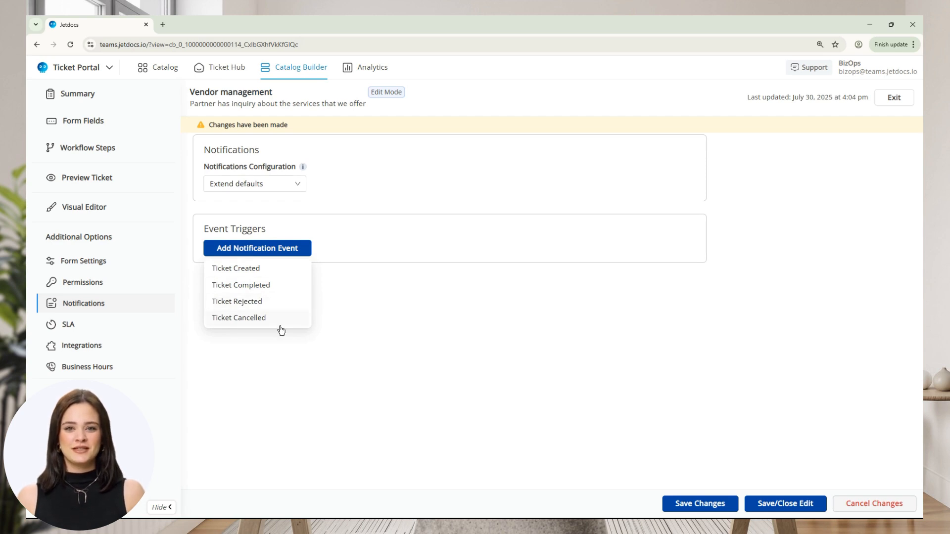
left_click(280, 285)
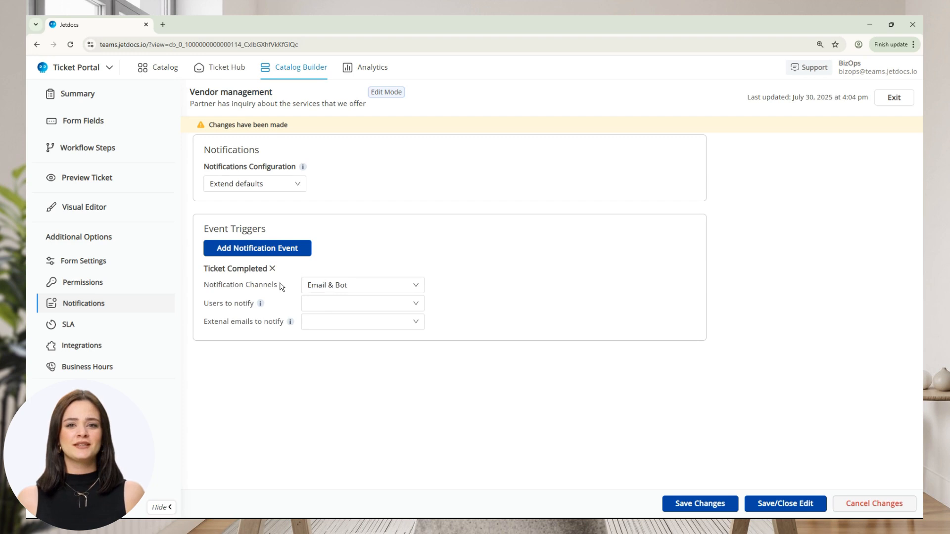
left_click(334, 291)
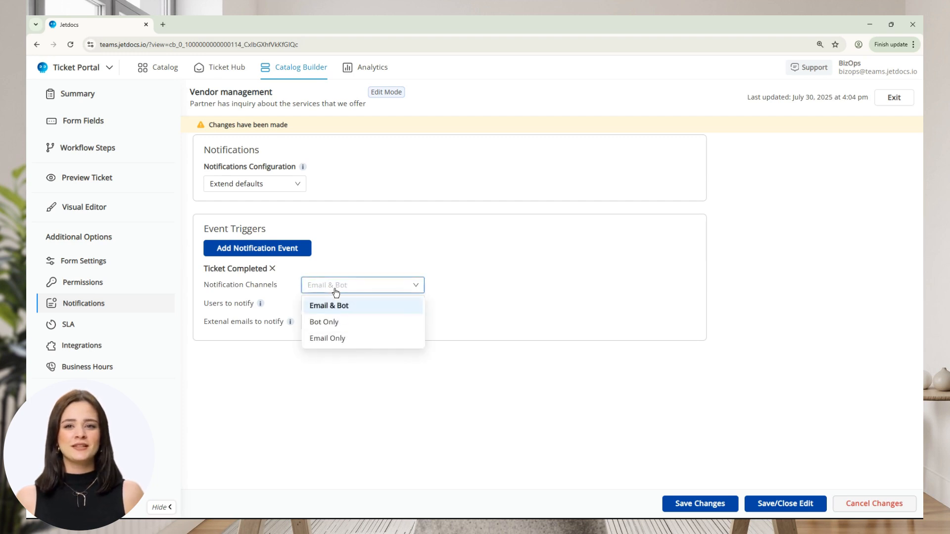
left_click(348, 341)
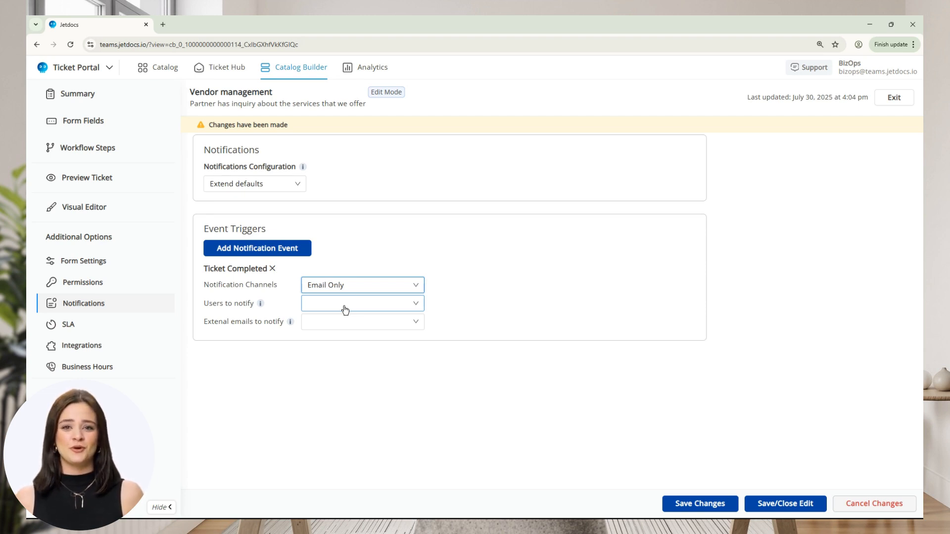
Add an external email address to notify for the Ticket Completed event, and set the notifications configuration to Overwrite defaults
left_click(316, 324)
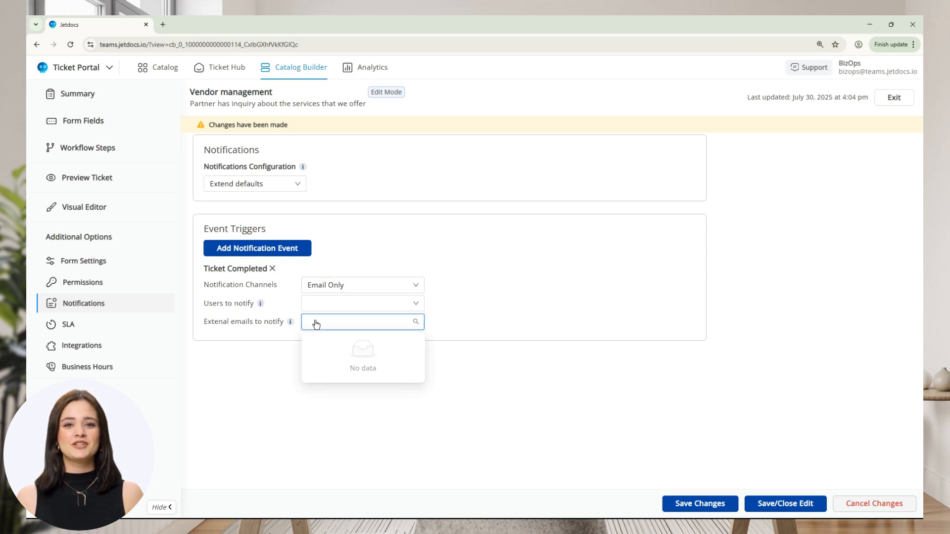
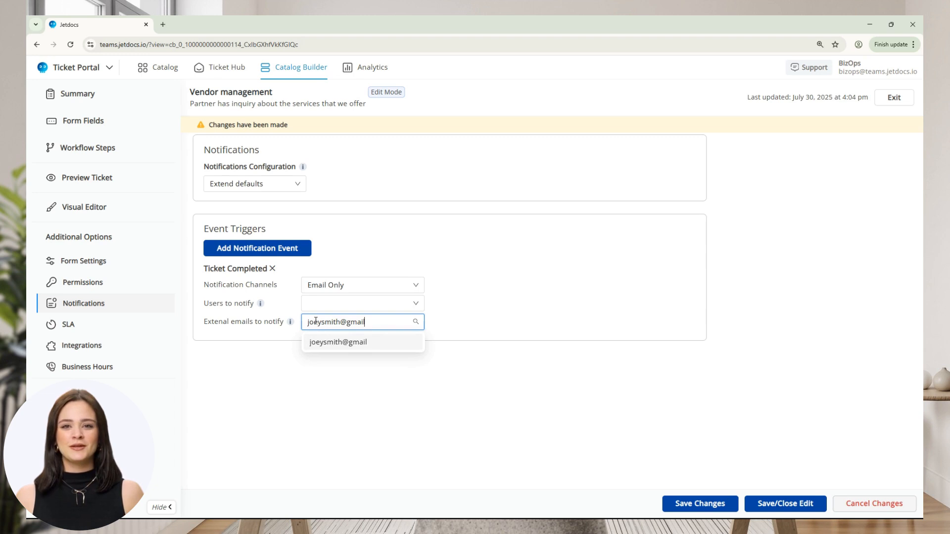
key("Return")
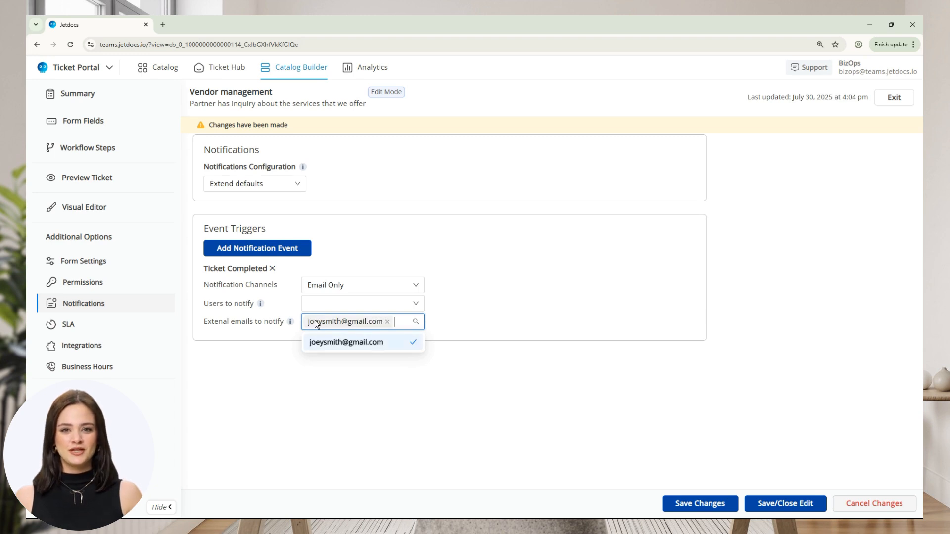
left_click(440, 321)
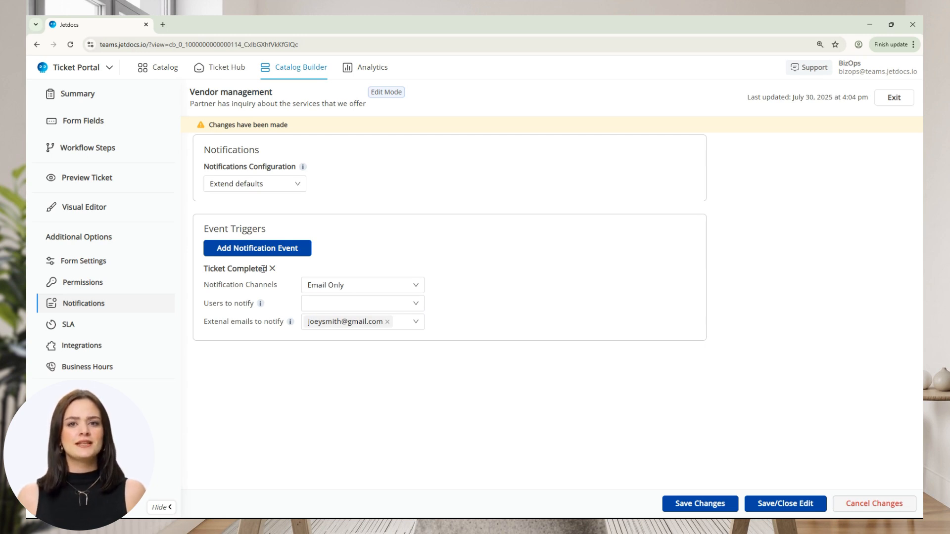
left_click(270, 191)
left_click(272, 238)
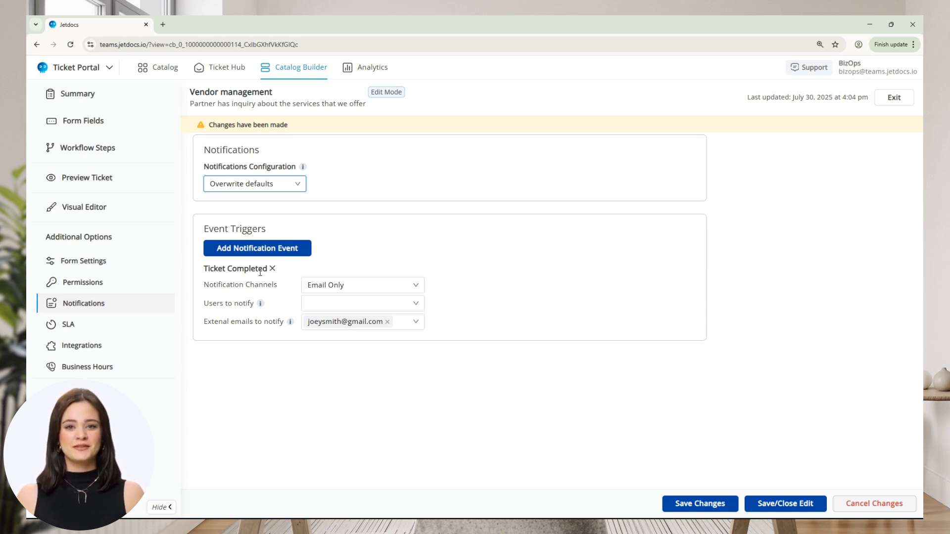
Set the Vendor management template's SLA type to Priority Based SLA
left_click(148, 325)
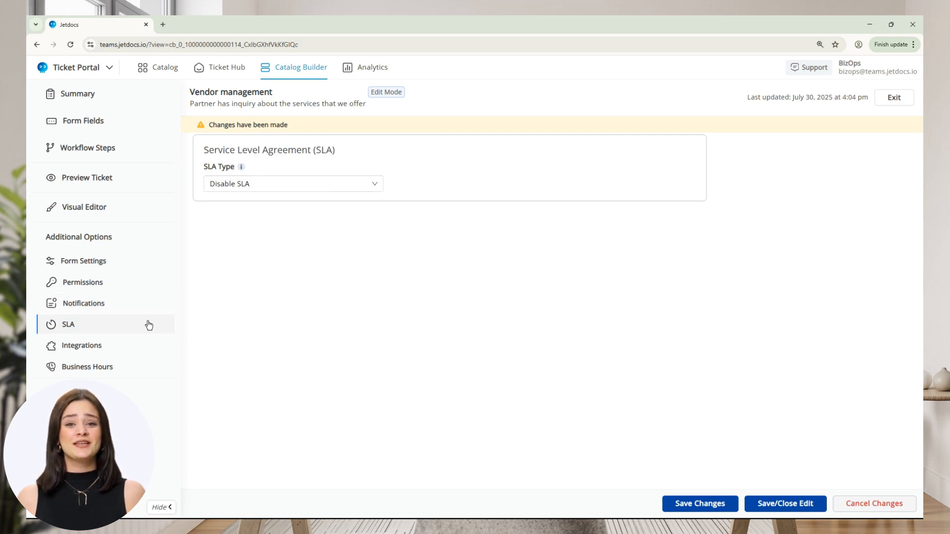
left_click(332, 185)
left_click(349, 225)
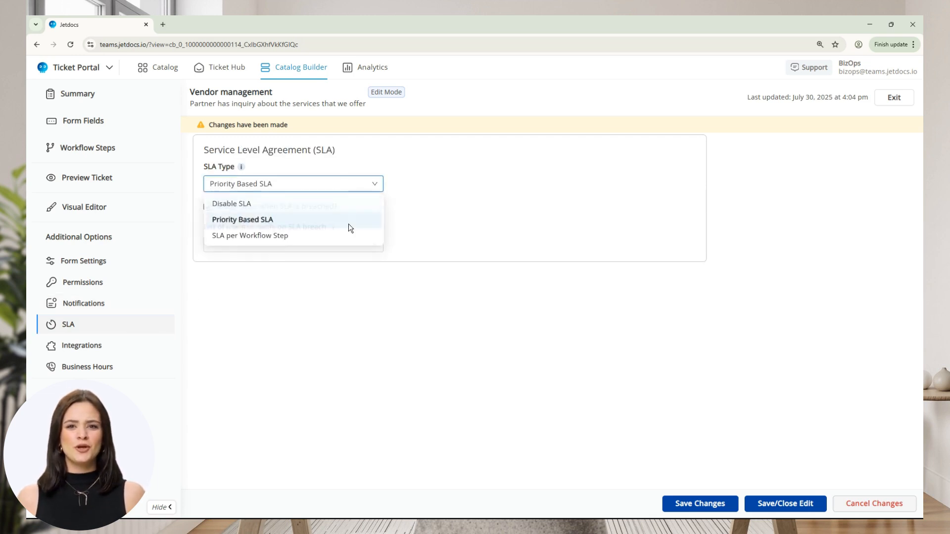
Switch the SLA type to SLA per Workflow Step and open the list of users to notify on breach of Step 1
left_click(278, 184)
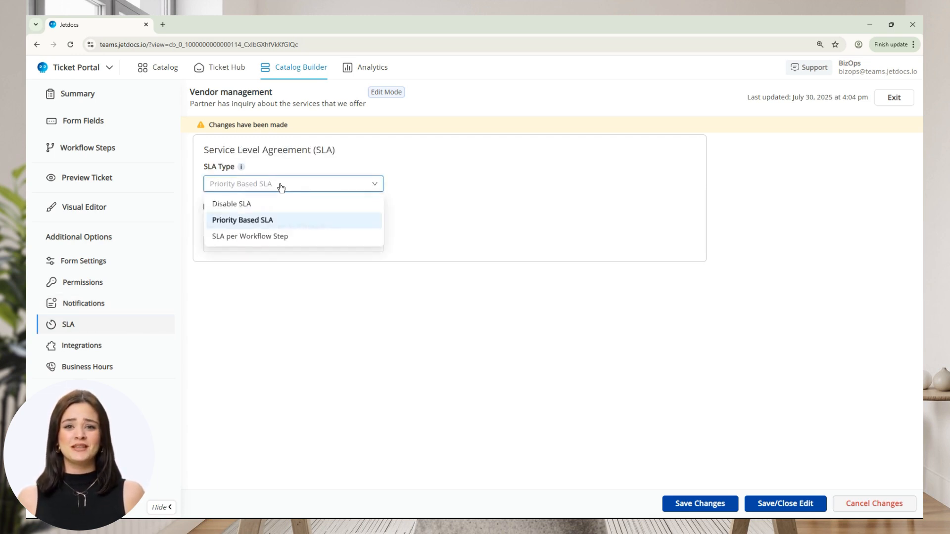
left_click(255, 237)
left_click(263, 311)
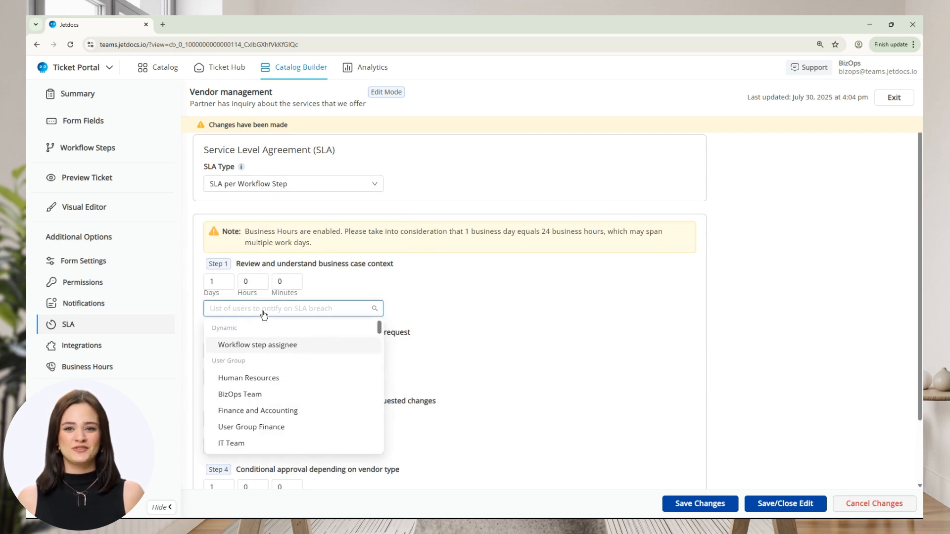
Set the SLA type back to Priority Based SLA, open its list of users to notify on breach, and return to the notification settings
left_click(276, 189)
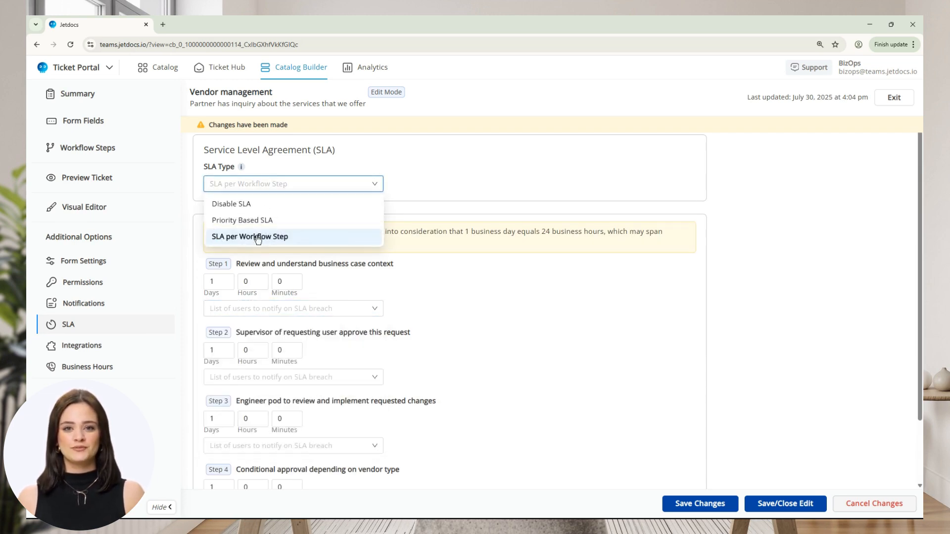
left_click(254, 221)
left_click(269, 246)
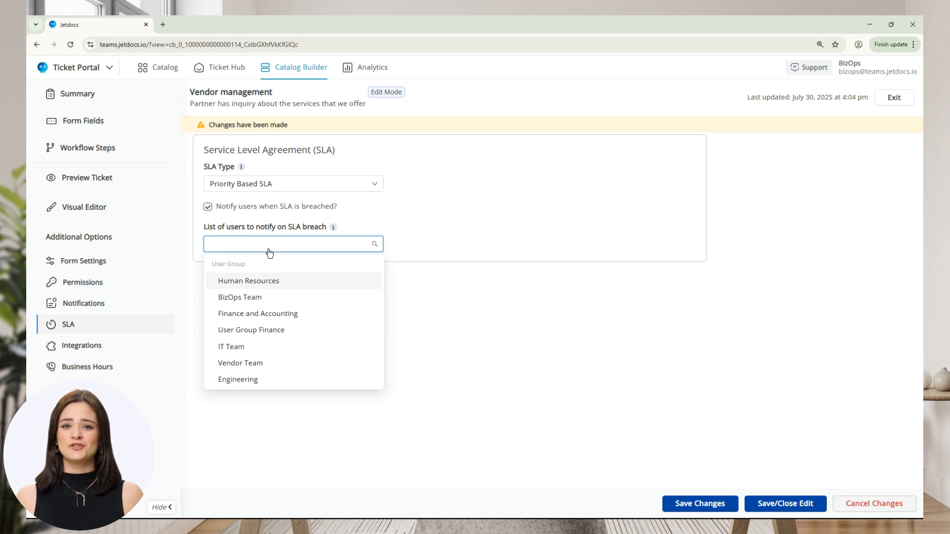
left_click(141, 304)
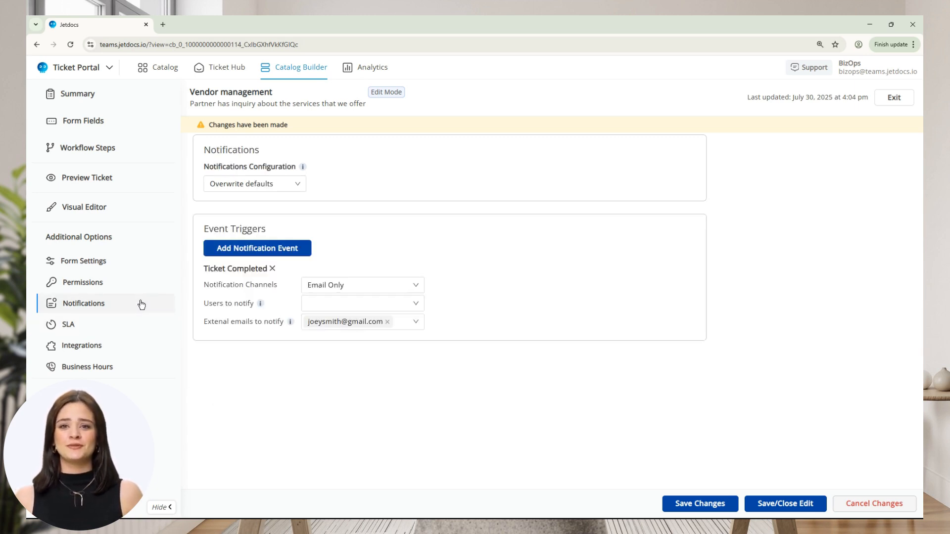